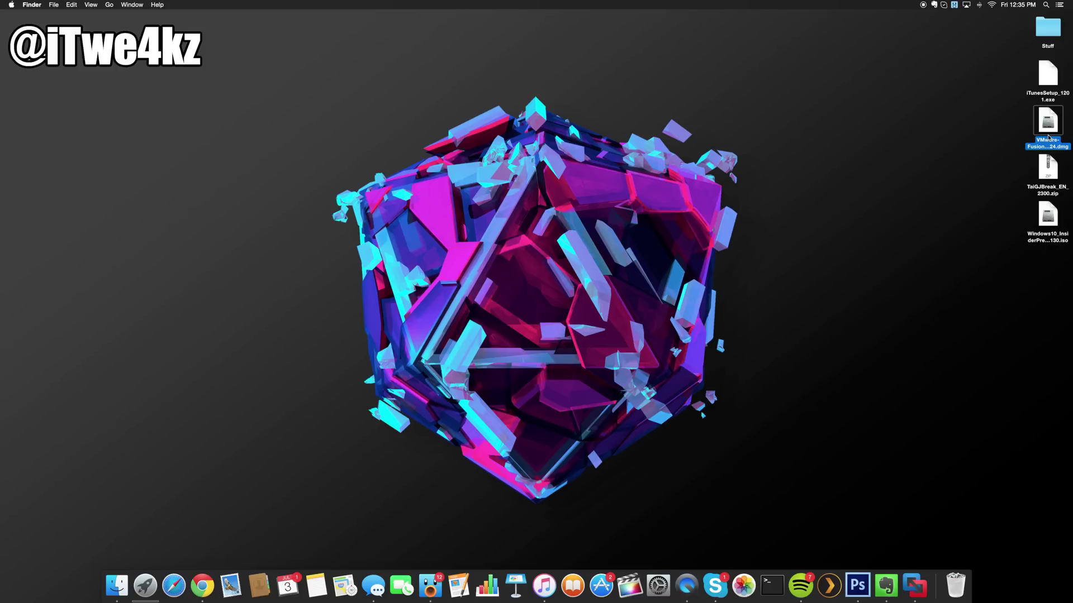
click(1043, 173)
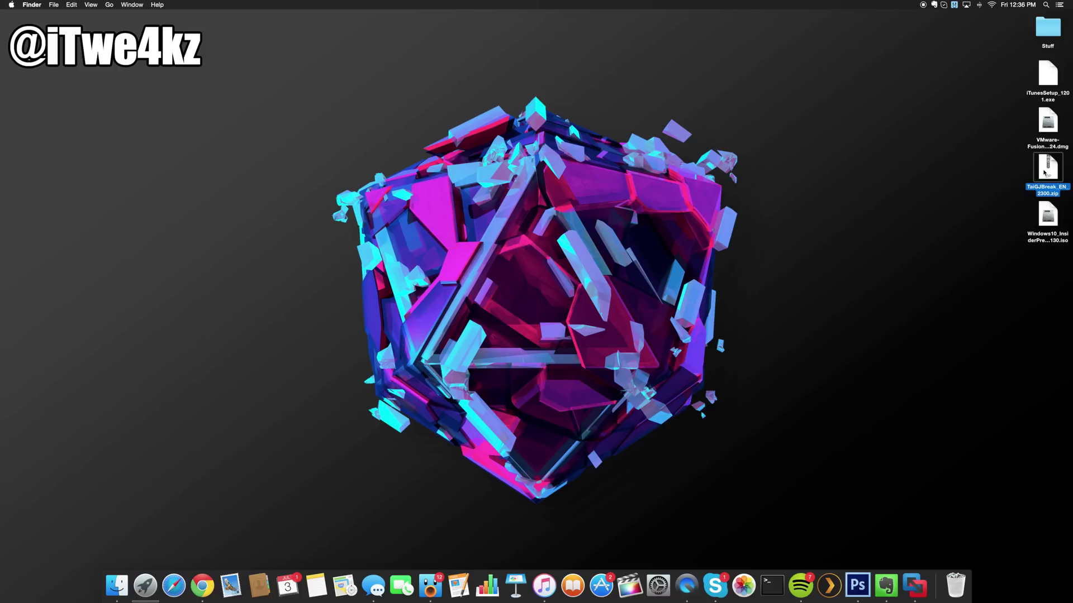
click(1053, 217)
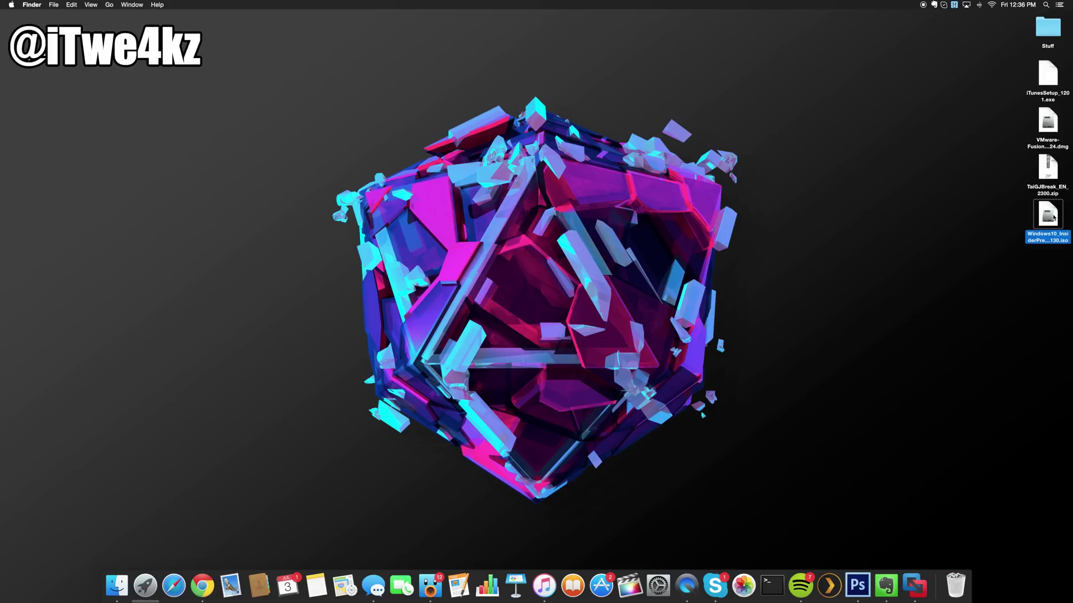
click(1048, 128)
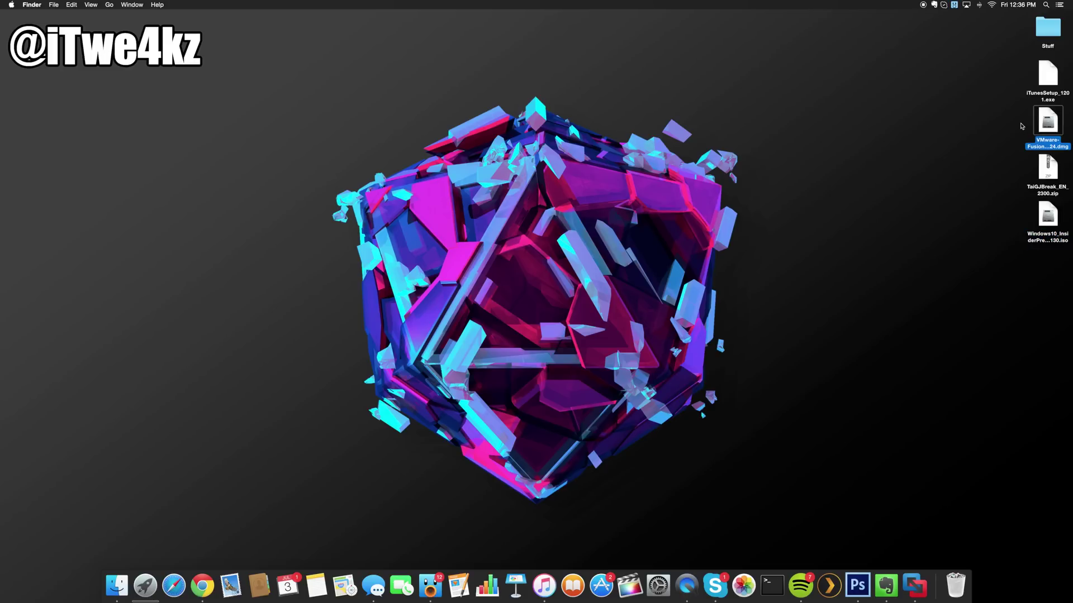
click(1022, 126)
click(1050, 124)
click(1051, 212)
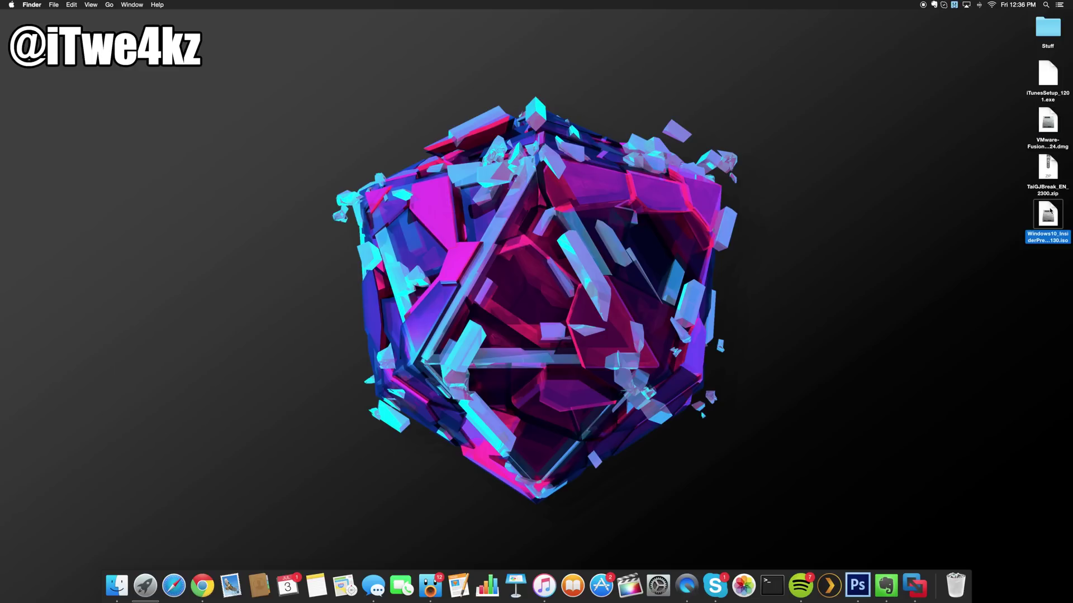
click(1043, 176)
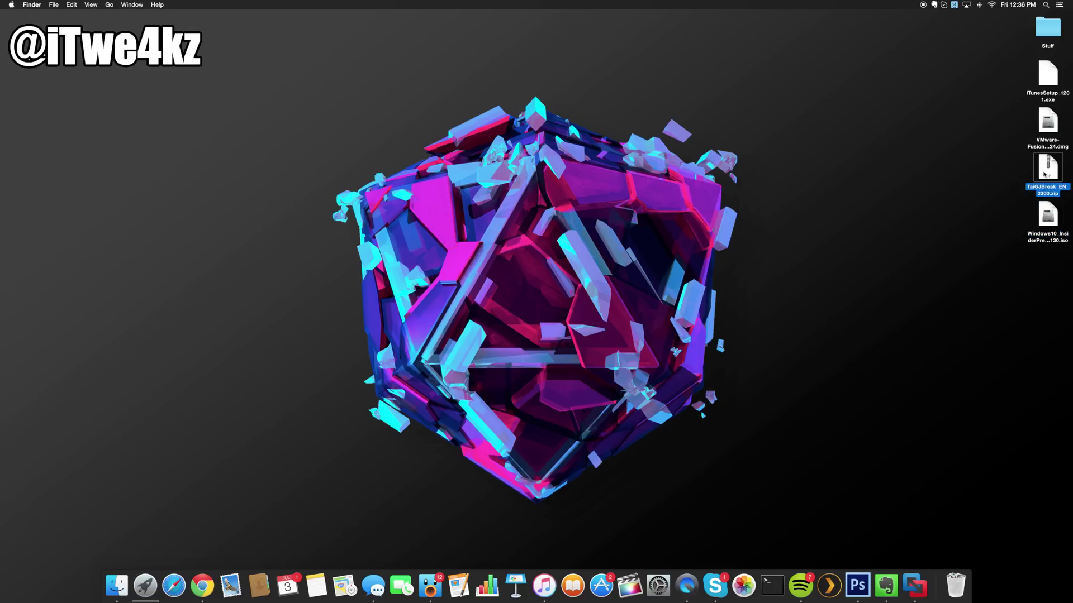
click(1049, 87)
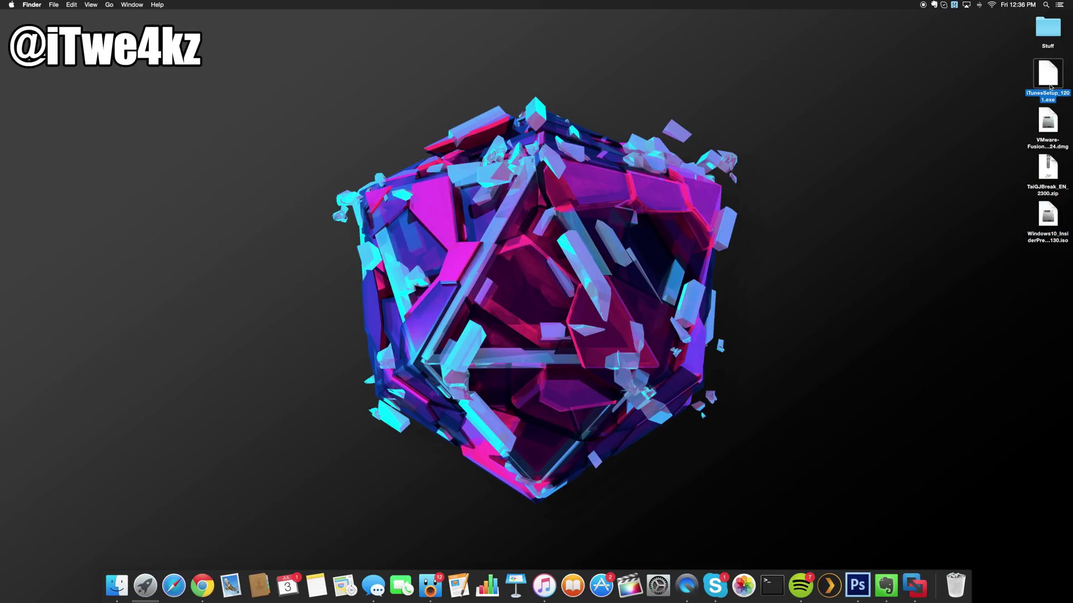
Step: Open the VMware Fusion disk image and launch its installer, allowing the downloaded application to open
double_click(1049, 121)
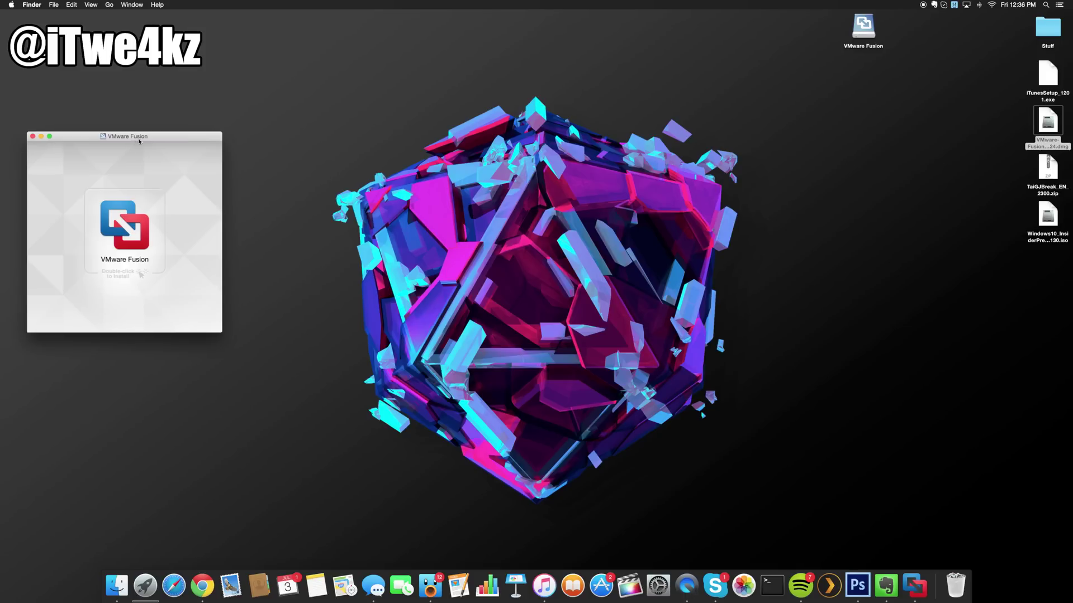
drag(132, 155, 475, 171)
double_click(476, 237)
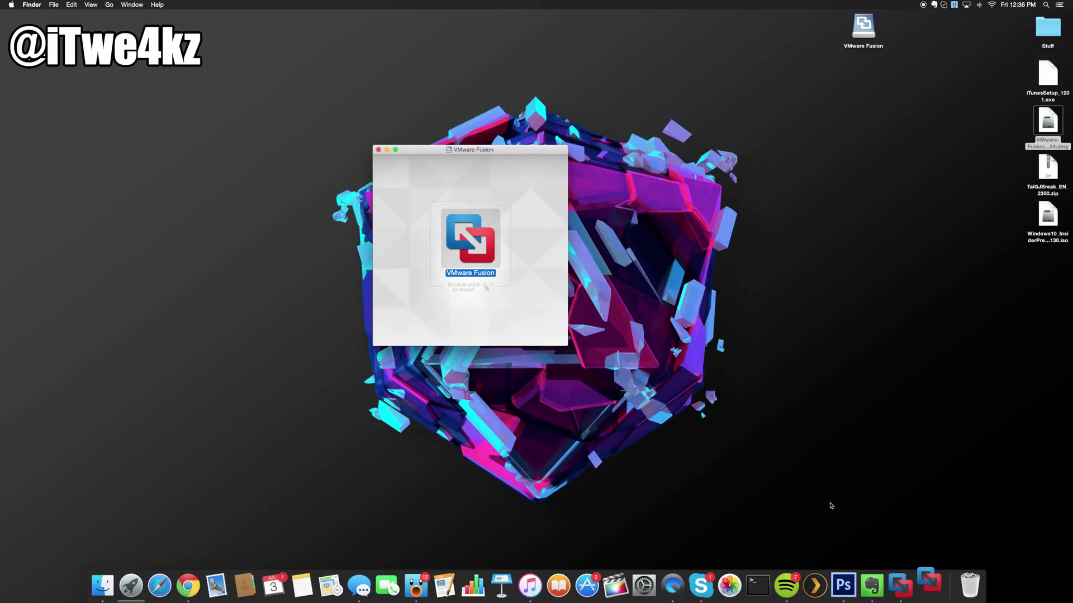
right_click(903, 588)
click(900, 555)
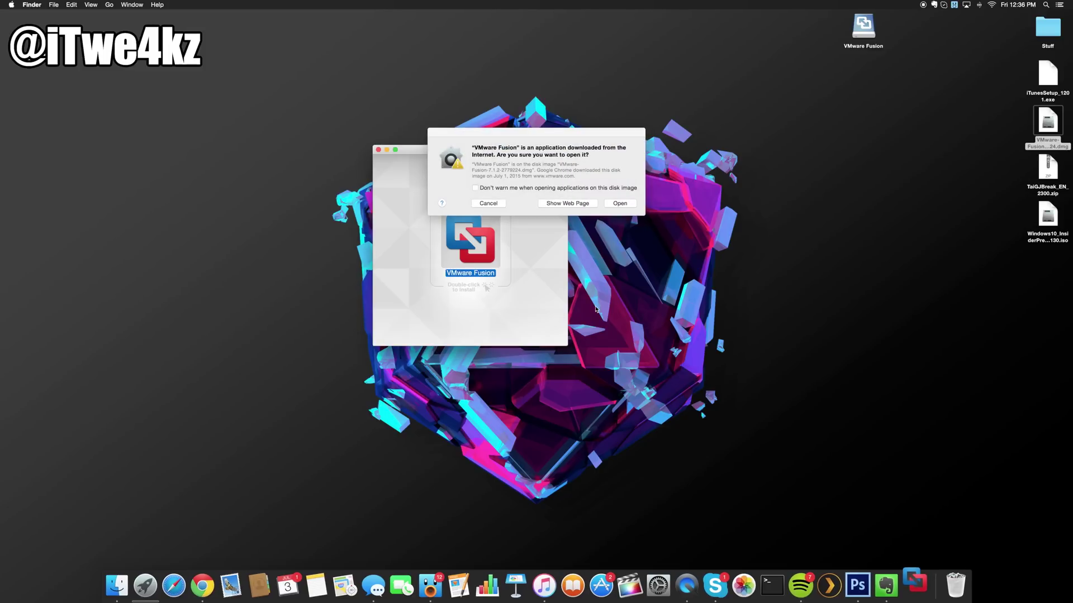
click(620, 204)
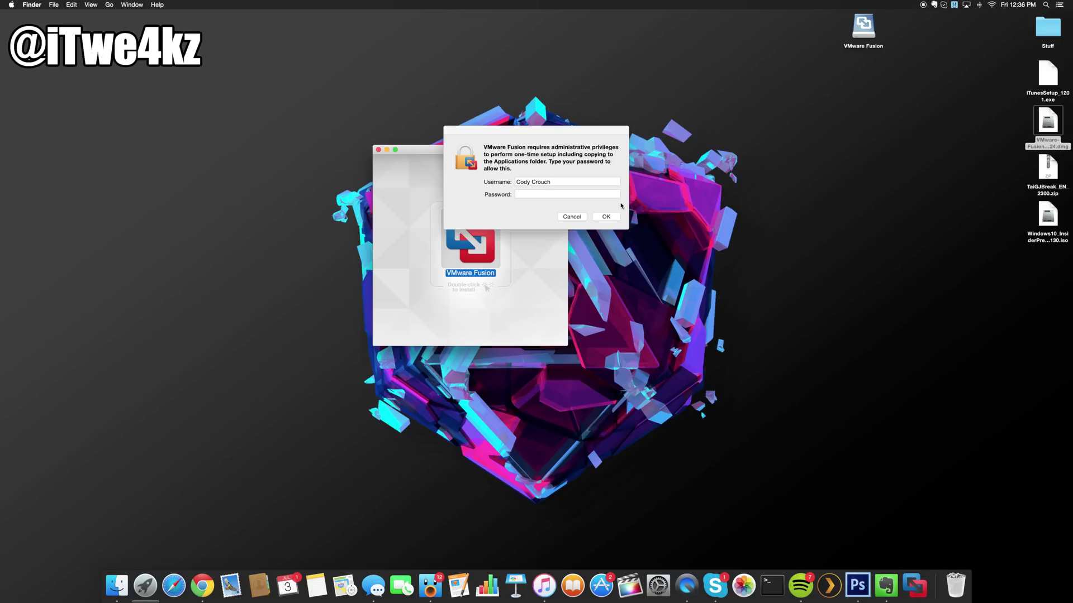
Step: Authorize the VMware Fusion setup with the administrator password
click(580, 194)
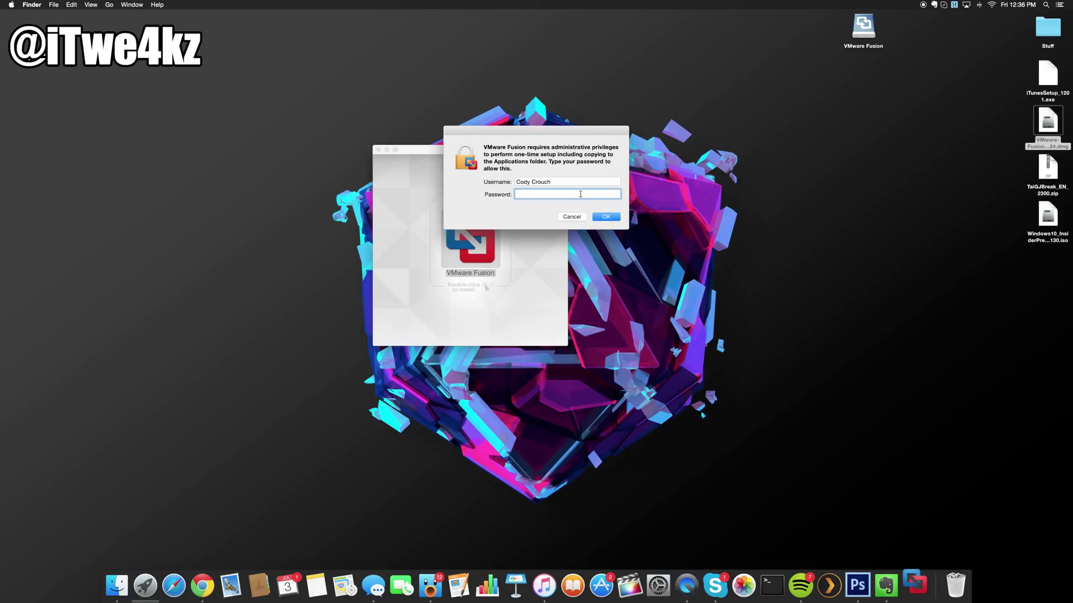
text(********)
key(Return)
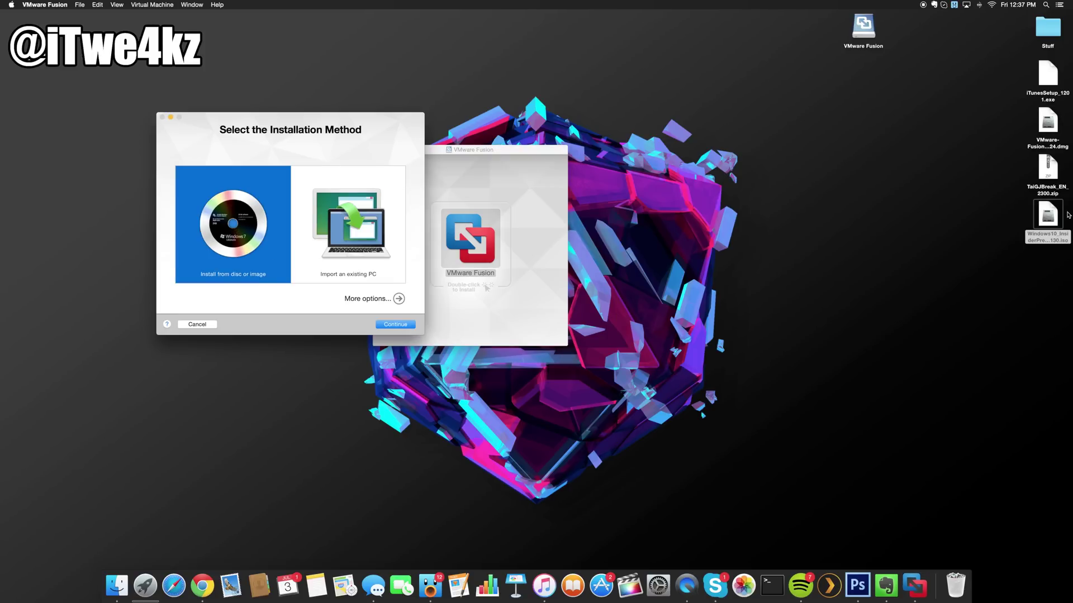
Step: Choose Install from disc or image as the installation method for the new virtual machine
click(1049, 219)
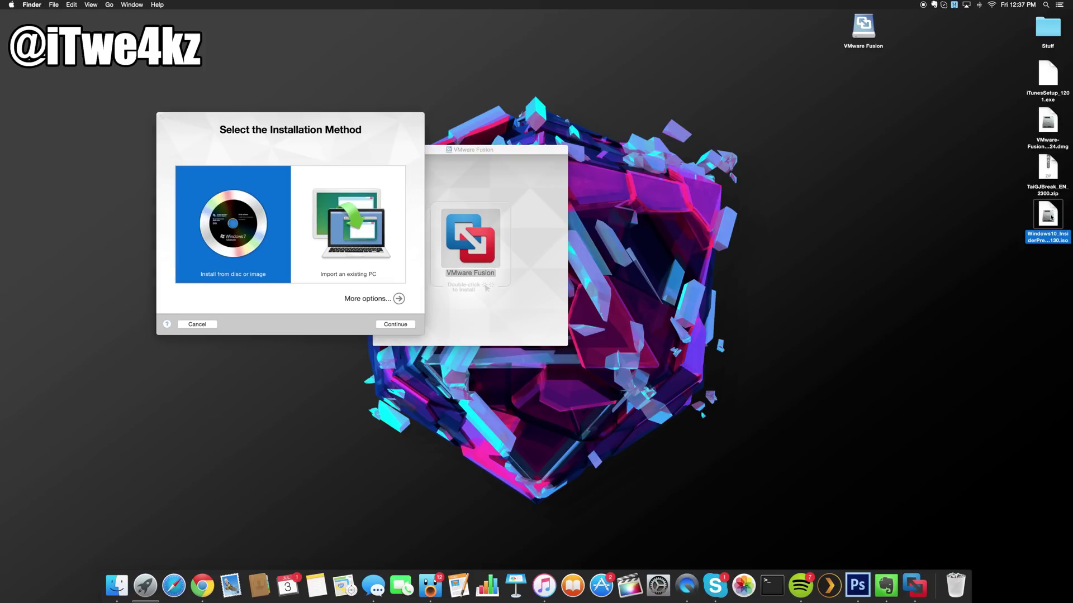
click(235, 227)
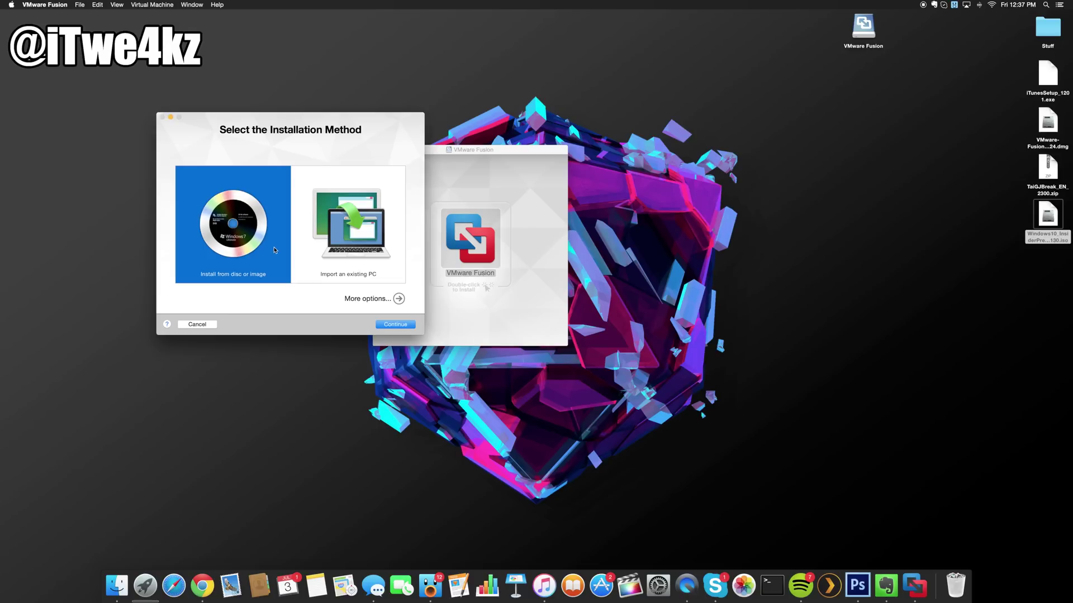
click(411, 325)
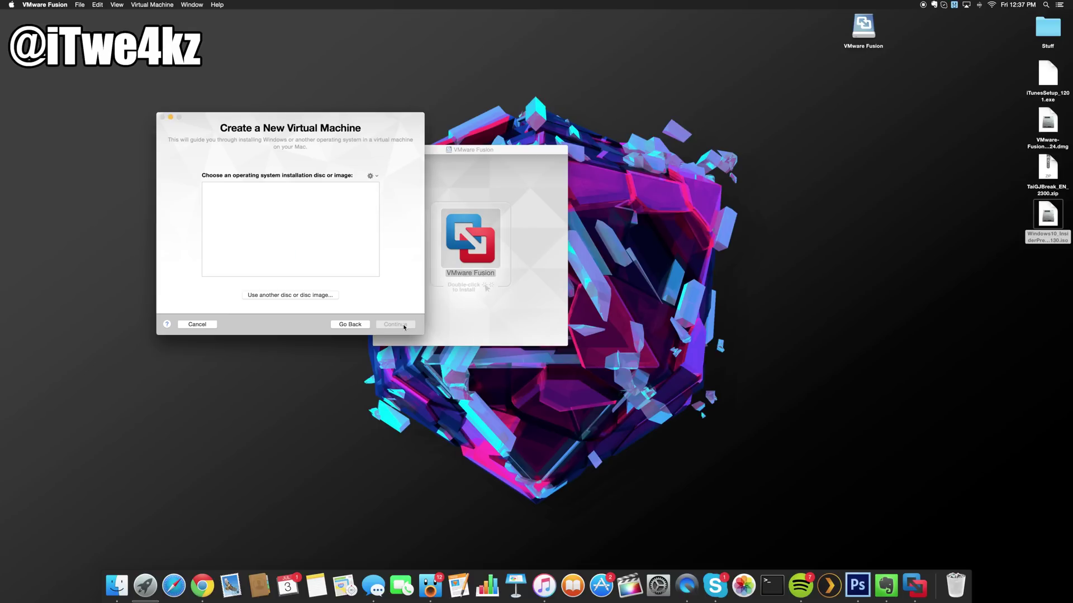
Step: Use Windows10_InsiderPreview_x32_EN-US_10130.iso from the Desktop as the operating system installation image
click(291, 297)
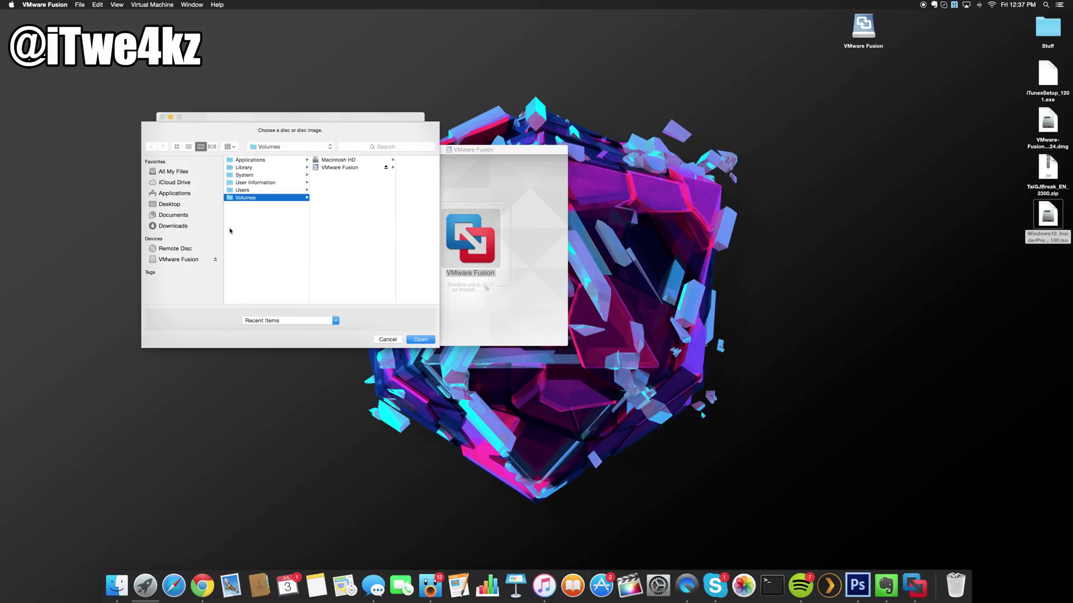
click(179, 205)
click(262, 191)
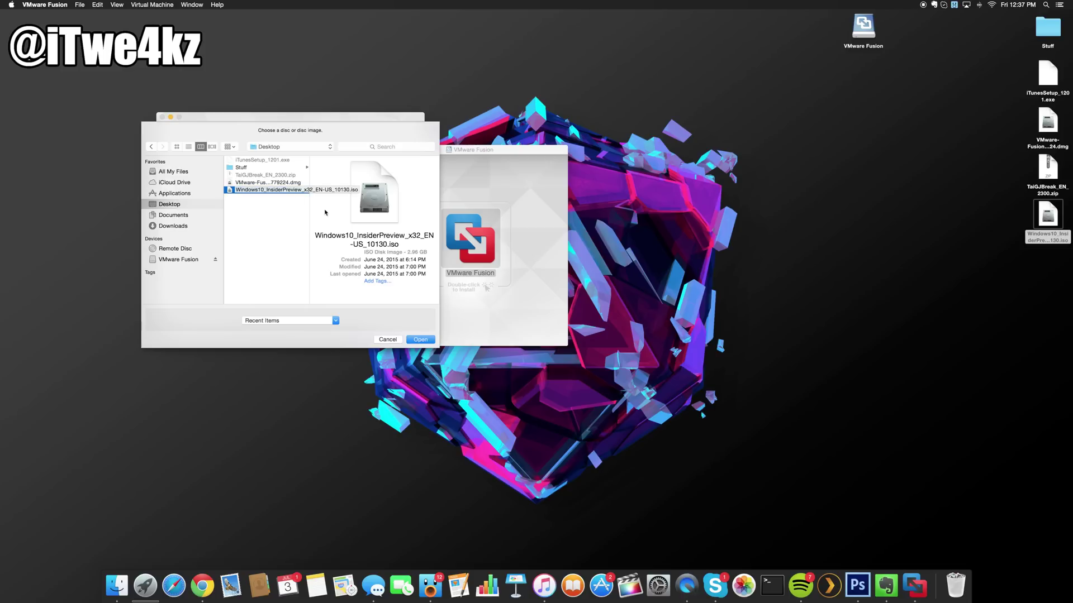
click(420, 339)
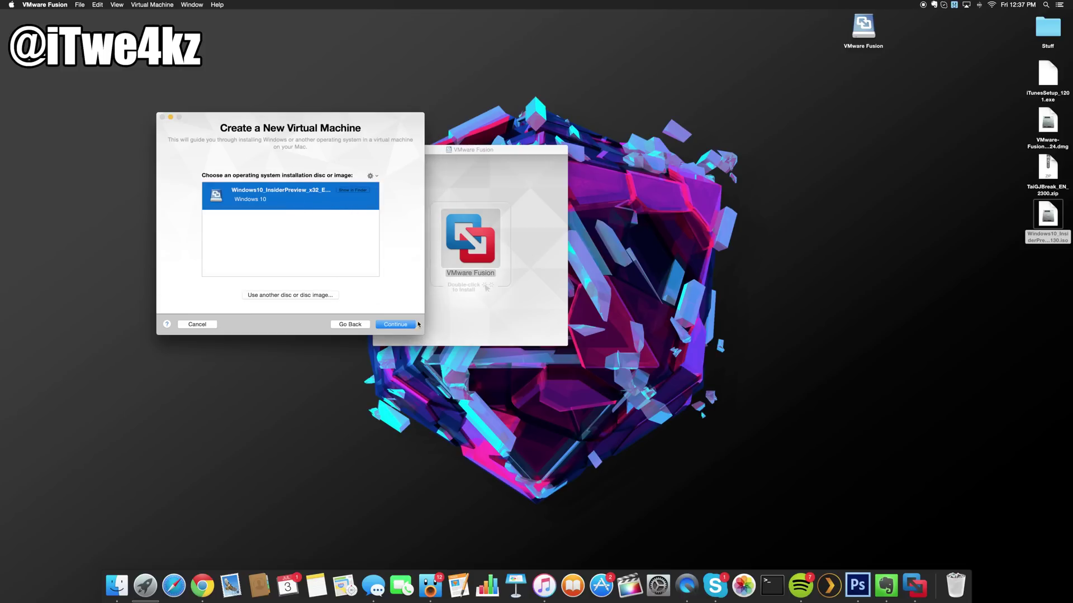
click(400, 326)
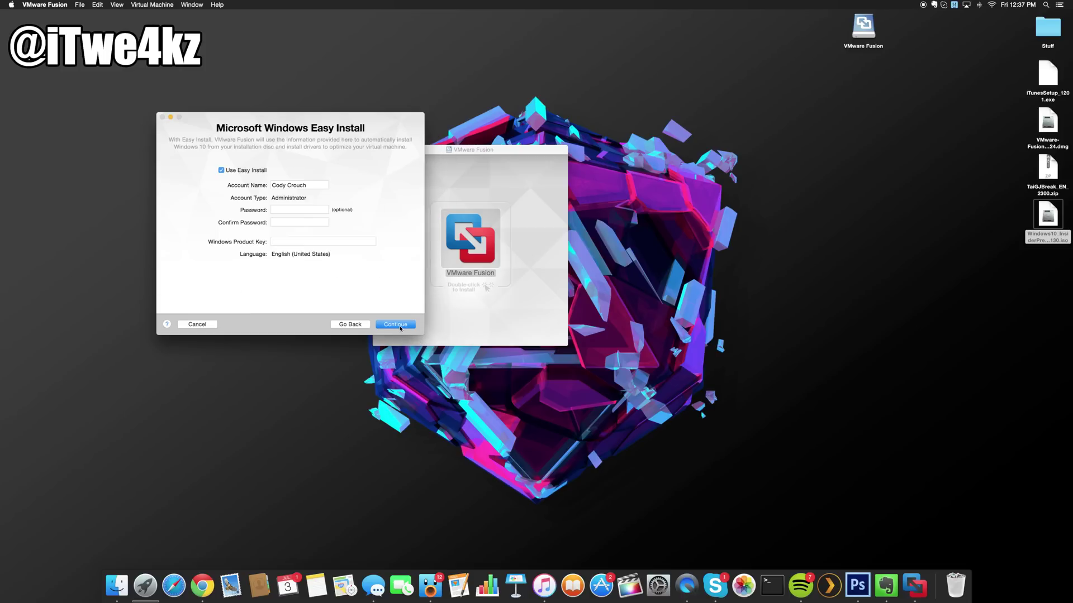
Step: Continue Easy Install with the password and product key left empty, and choose the More Isolated integration level
click(284, 208)
click(400, 327)
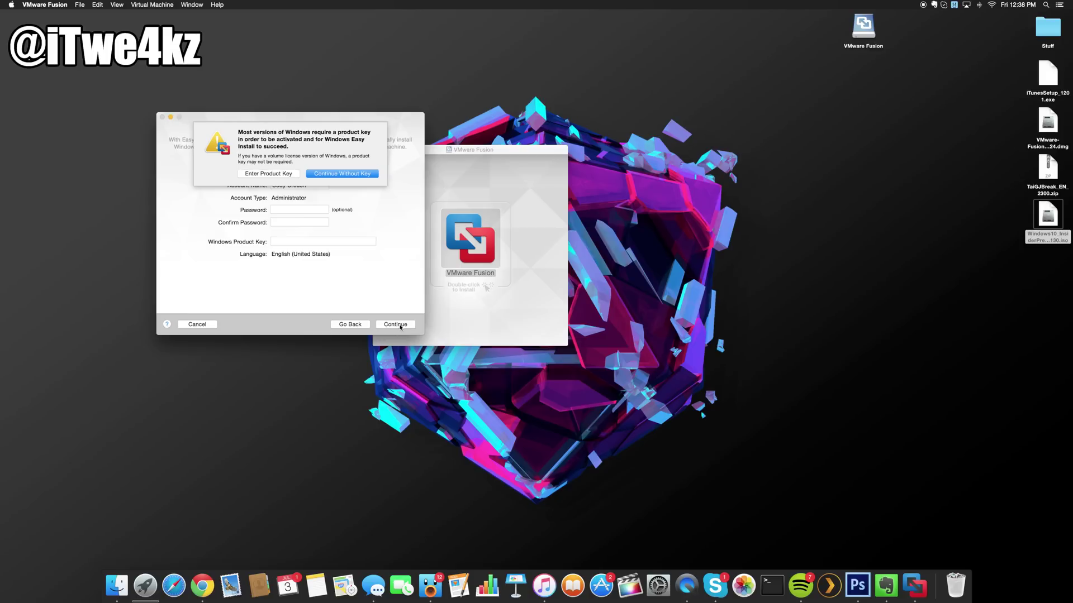
click(343, 175)
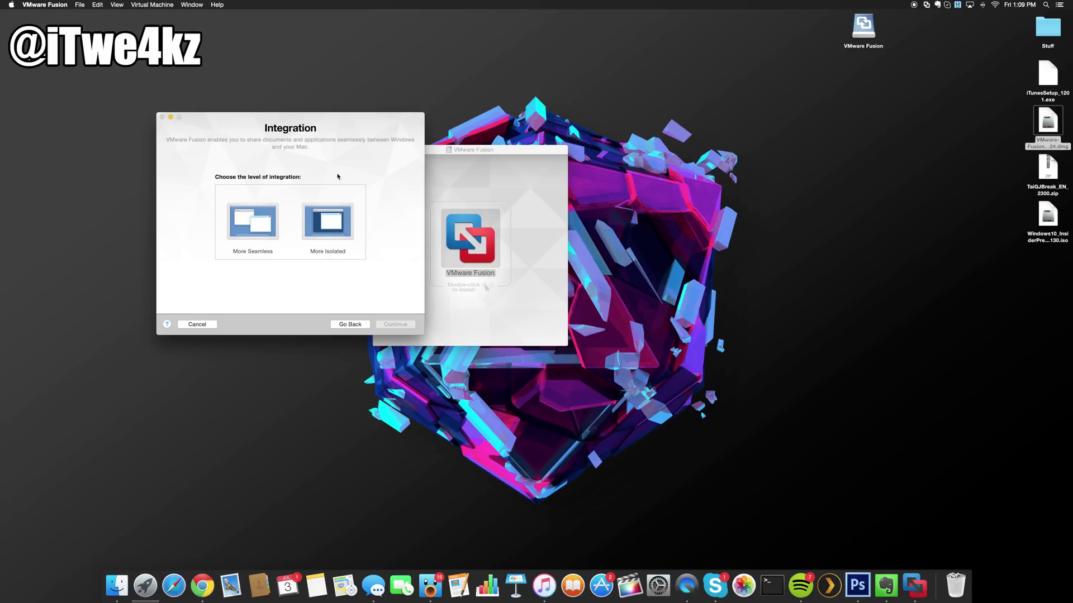
click(343, 217)
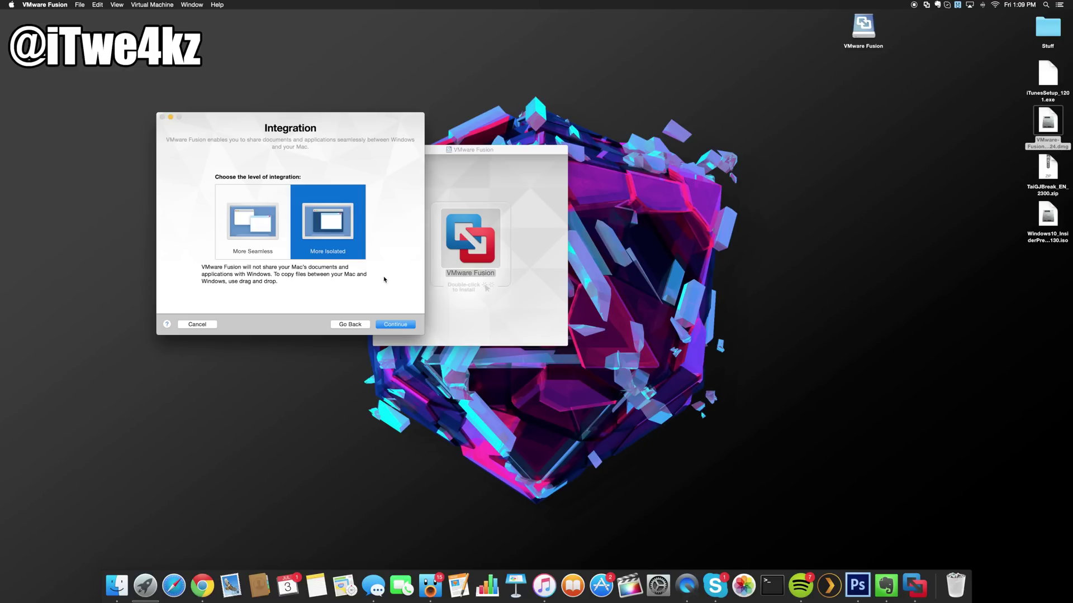
click(396, 325)
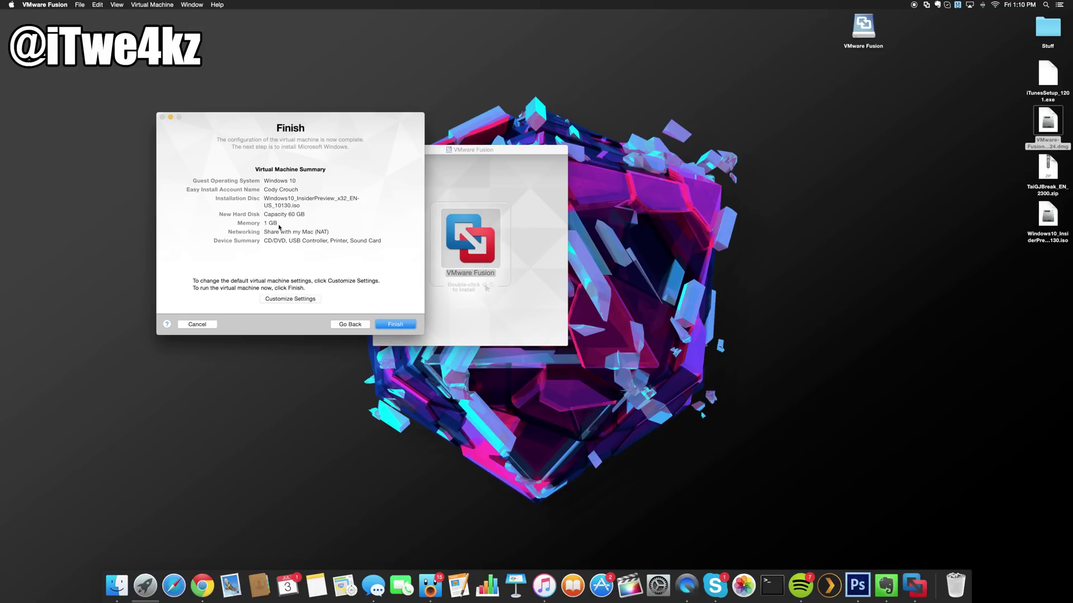
Step: Choose to customize the virtual machine's settings and save it as Windows10TaiGJailbreak in the Virtual Machines folder
click(294, 301)
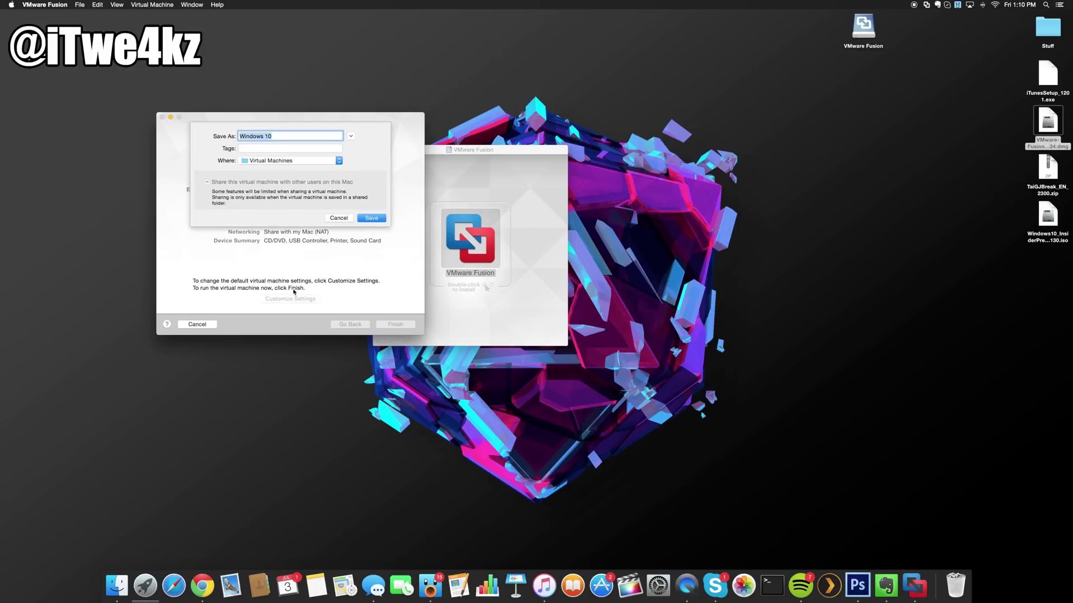
click(265, 136)
key(BackSpace)
key(Right)
key(Right)
text(TaiGJailbreak)
click(371, 218)
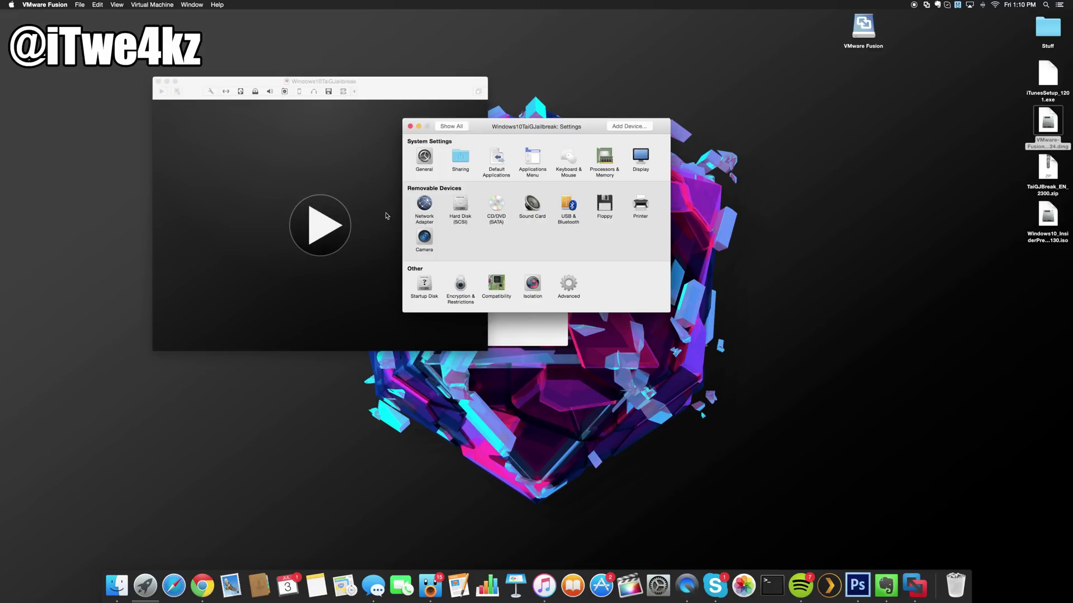
Step: Choose the virtual machine's number of processor cores, set its memory to 2048 MB, and close the settings
click(605, 158)
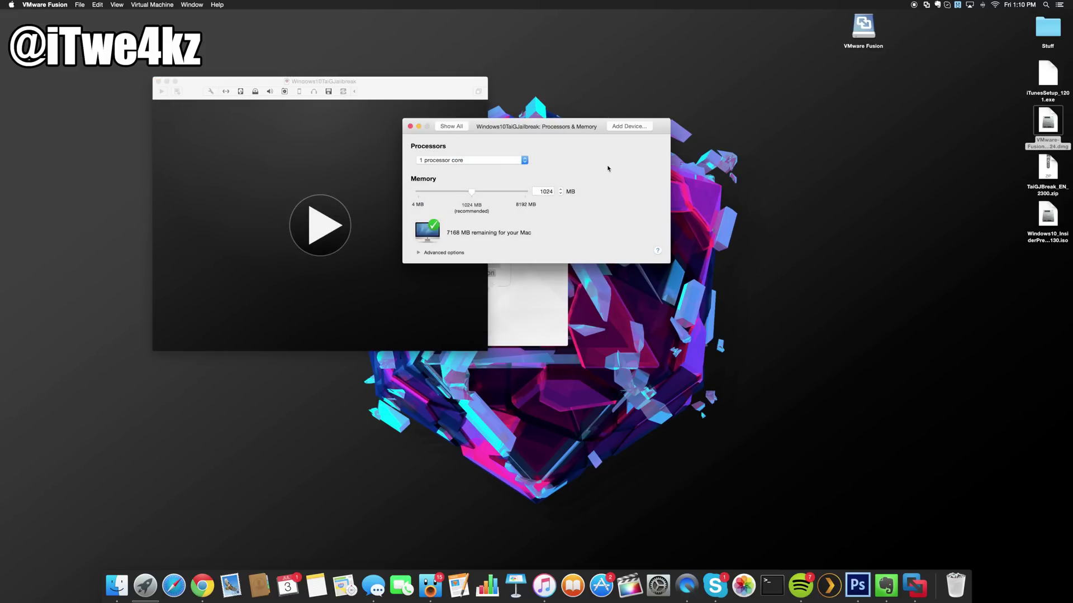
click(441, 126)
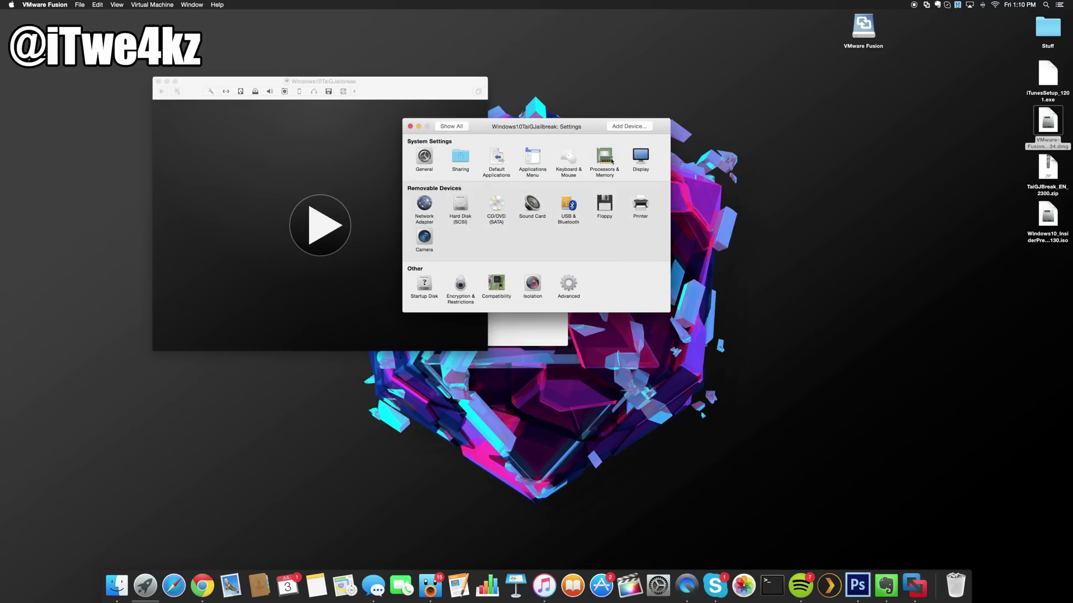
click(607, 158)
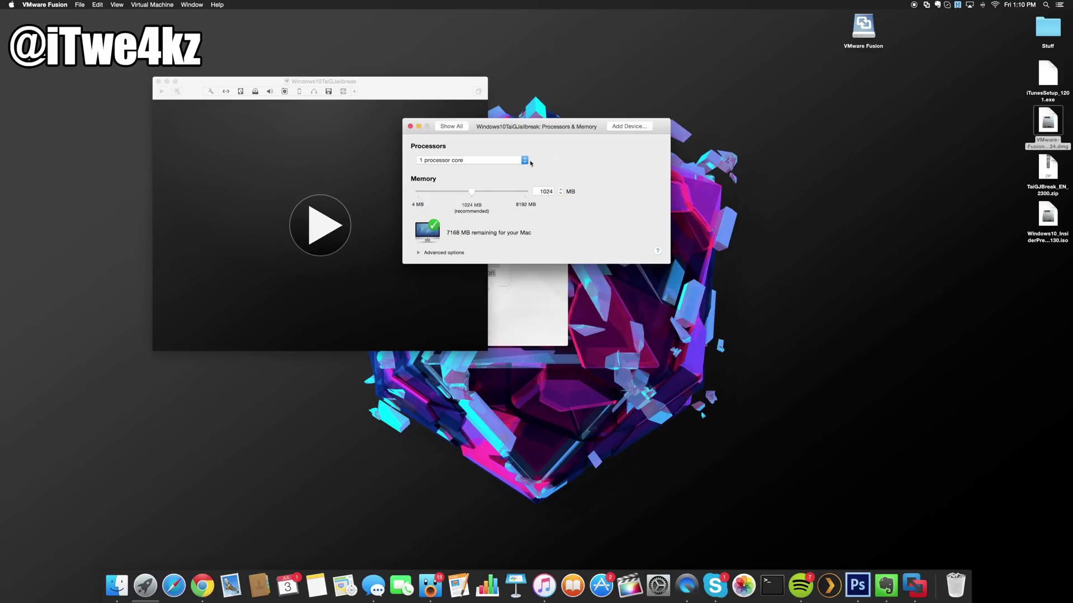
click(528, 161)
click(512, 168)
click(538, 191)
double_click(547, 191)
text(2048)
click(451, 127)
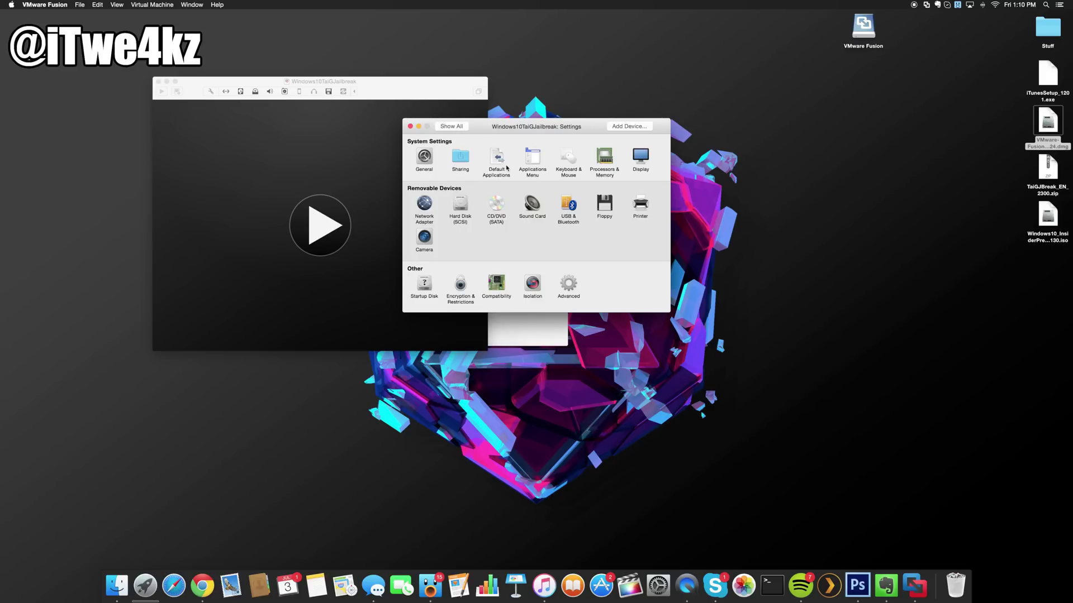
click(410, 127)
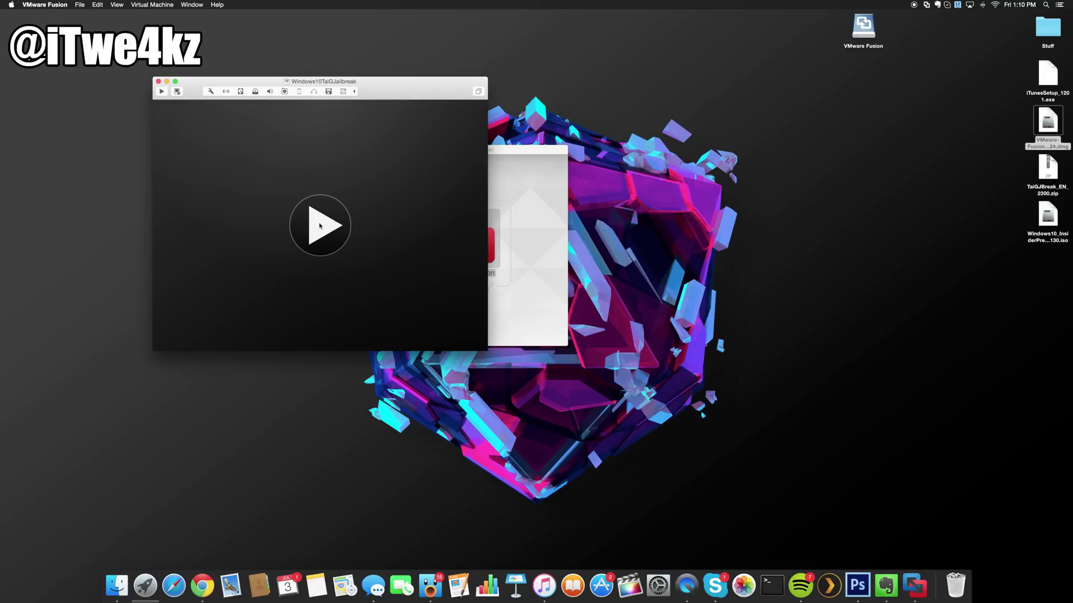
Step: Start the virtual machine and proceed with Windows 10 Pro Insider Preview as the operating system to install
click(321, 228)
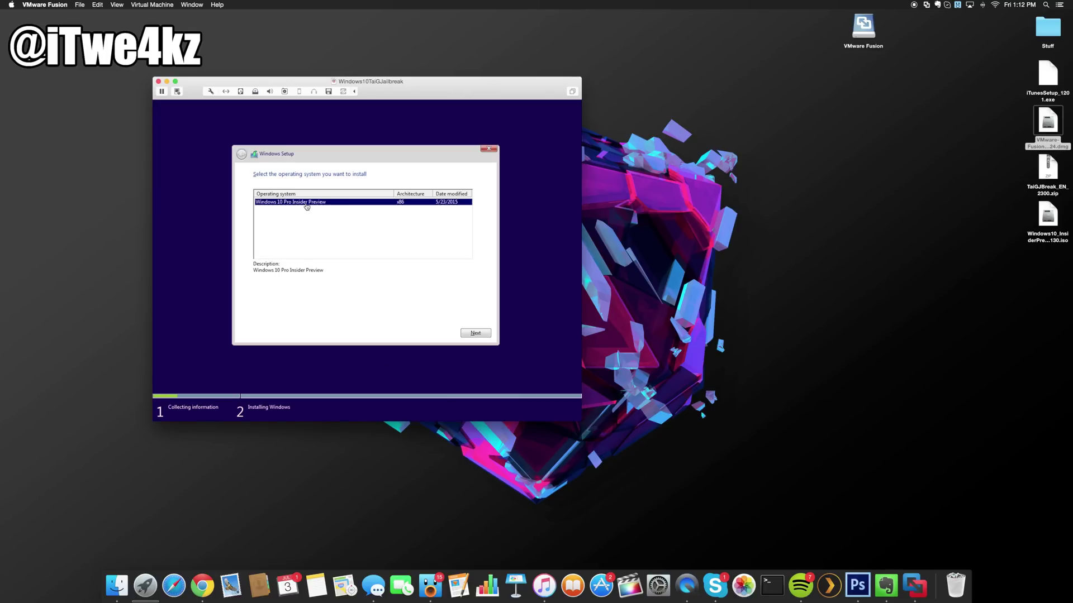
click(310, 206)
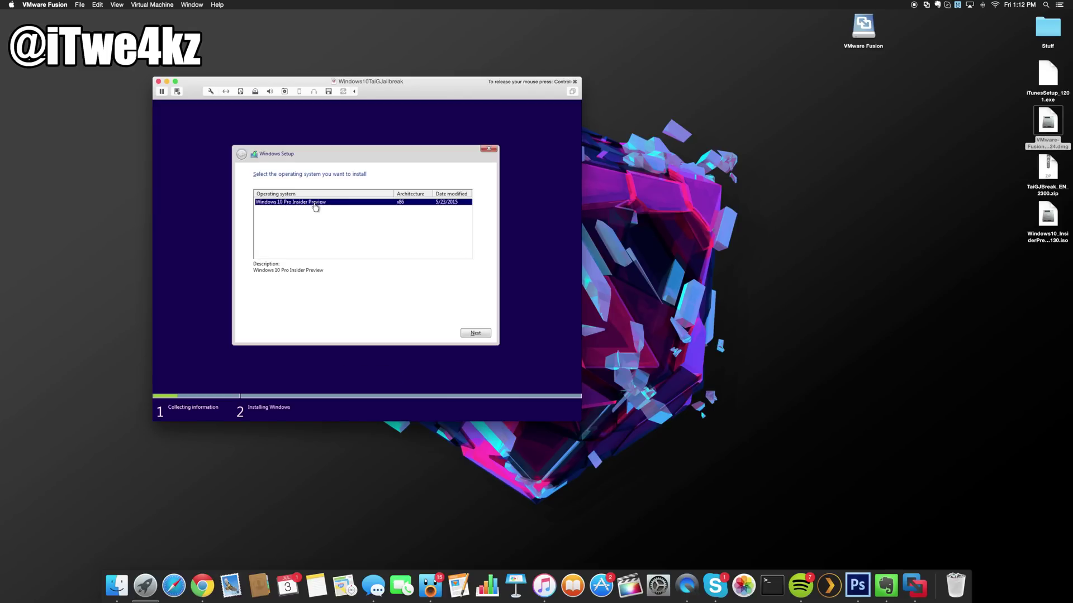
click(476, 335)
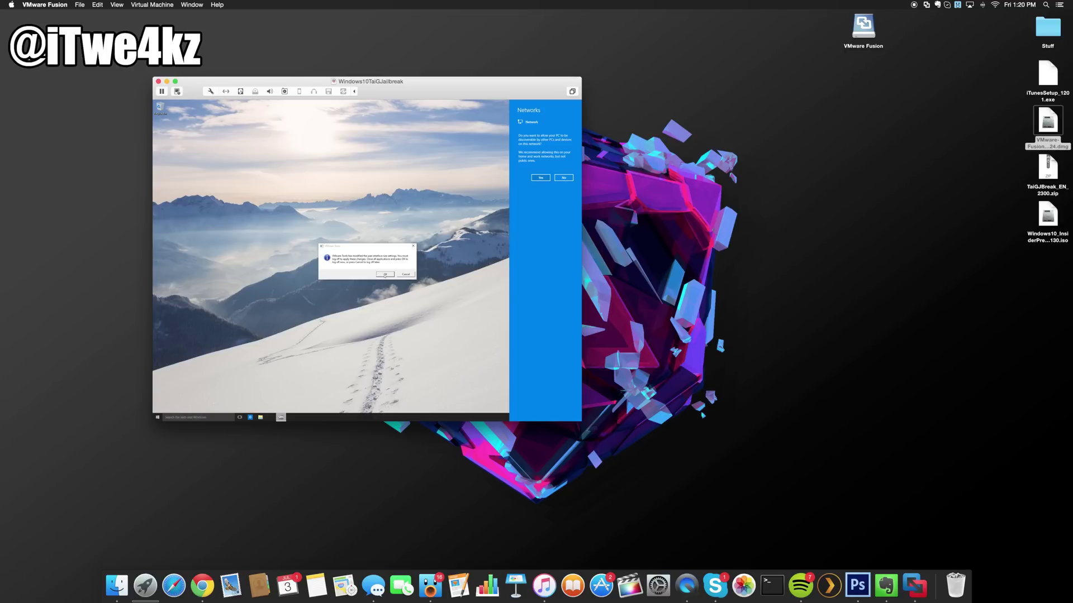
Step: Accept the VMware Tools log-off request and sign back in to the Windows account
click(384, 275)
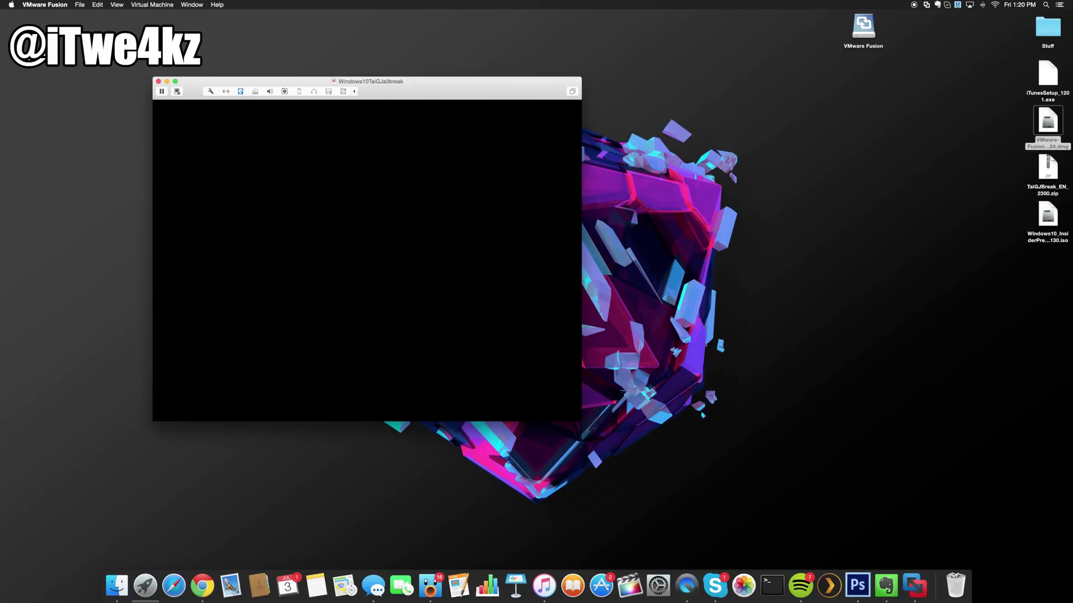
click(362, 221)
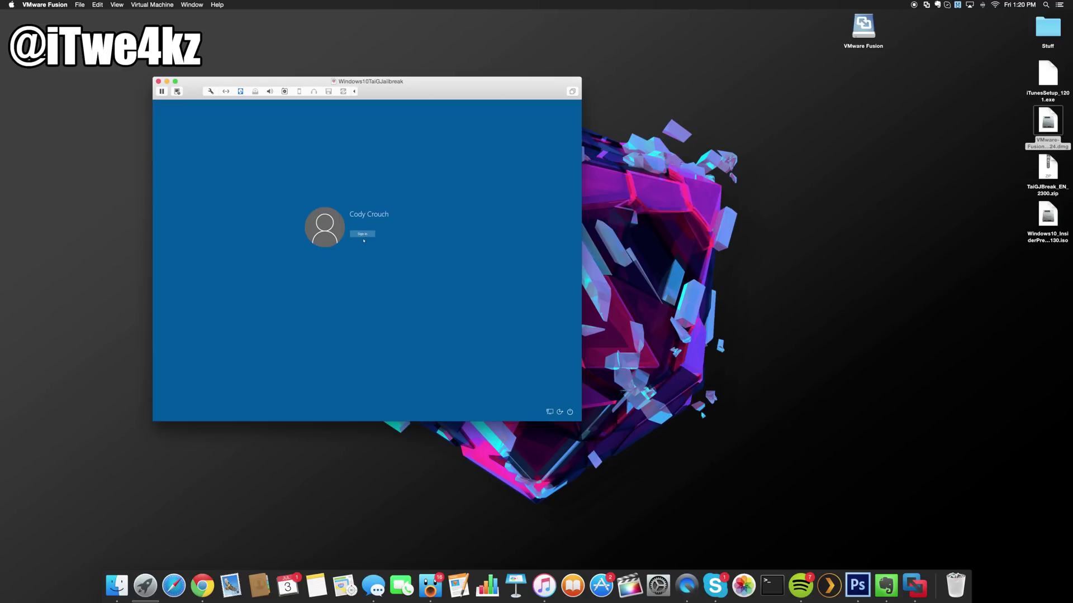
click(363, 237)
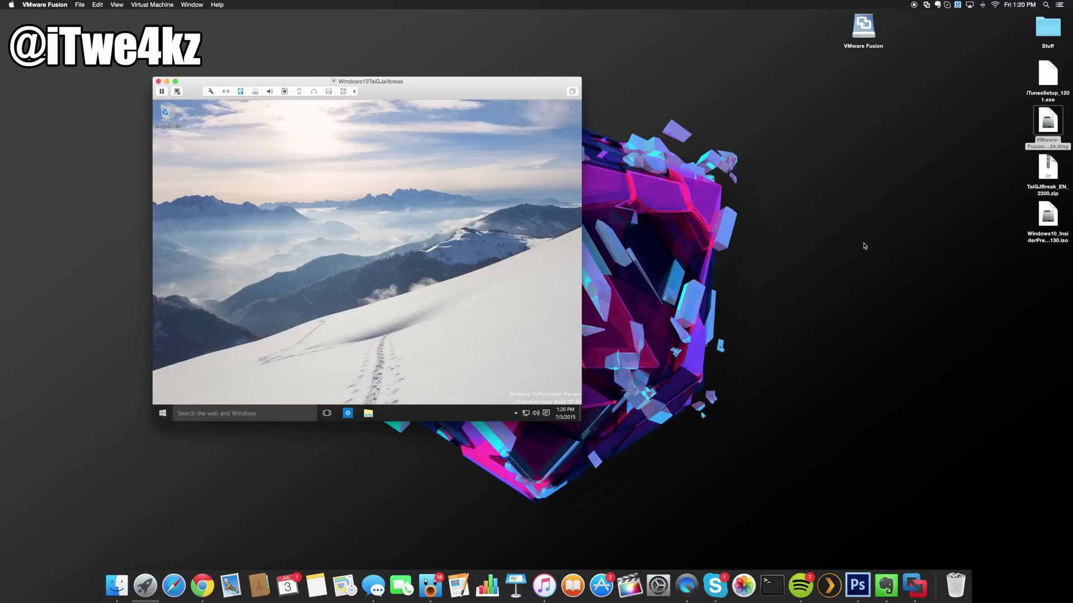
Step: Extract TaiGJBreak_EN_2300.zip on the Mac desktop and place the extracted TaiGJBreak_EN_2300.exe in a clear spot away from the other files
click(1046, 175)
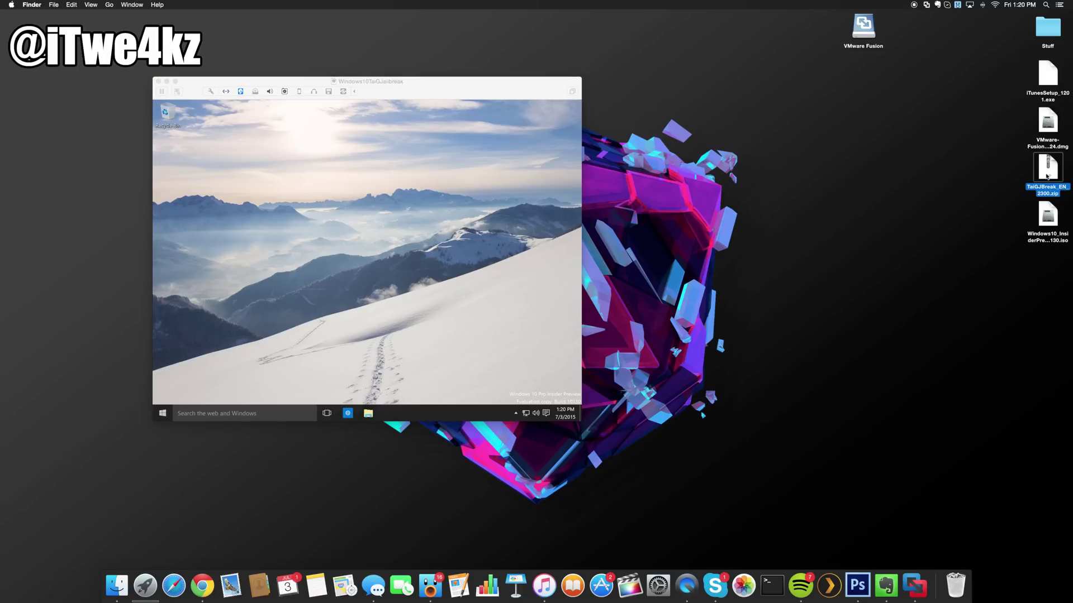
double_click(1046, 176)
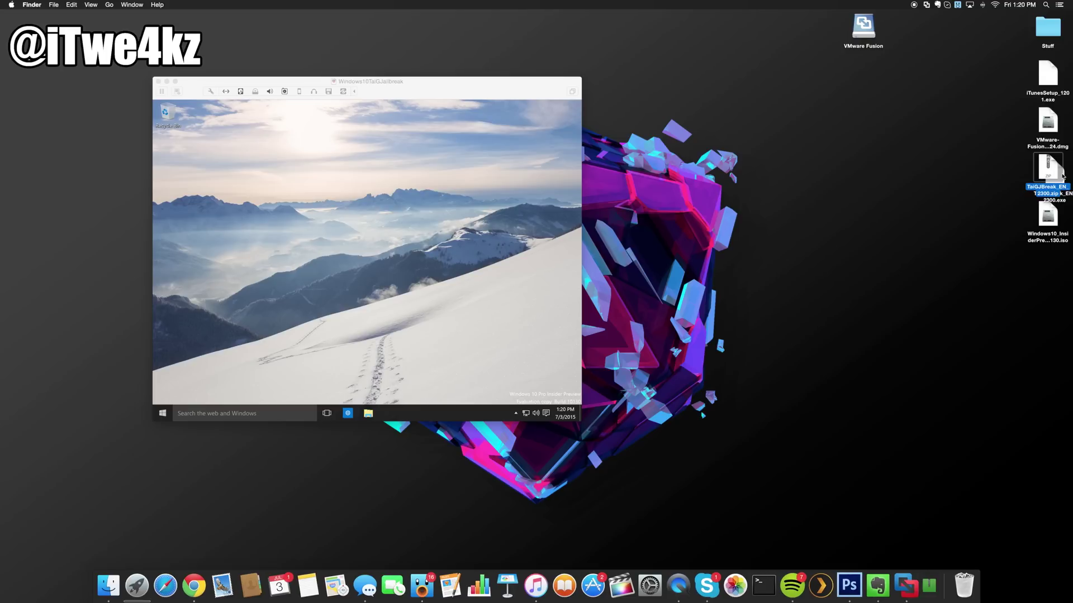
drag(1069, 196, 1000, 208)
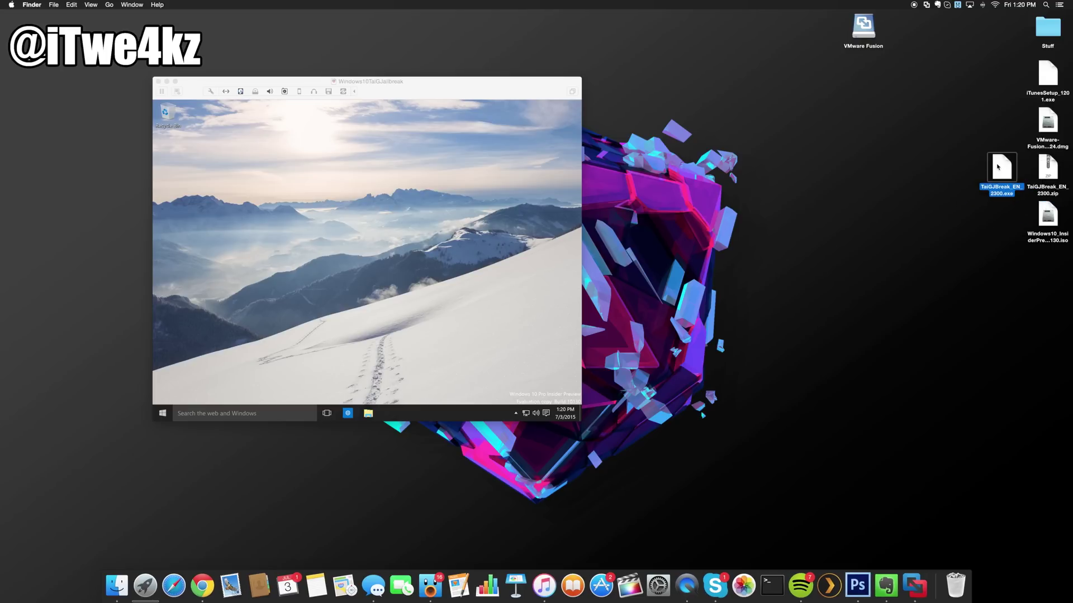
drag(999, 166, 953, 166)
Step: Place iTunesSetup_1201.exe above the TaiG executable and copy both files from the Mac onto the virtual machine's Windows desktop
click(1053, 83)
drag(1053, 83, 961, 84)
key(Down)
shift+click(960, 76)
drag(962, 76, 418, 196)
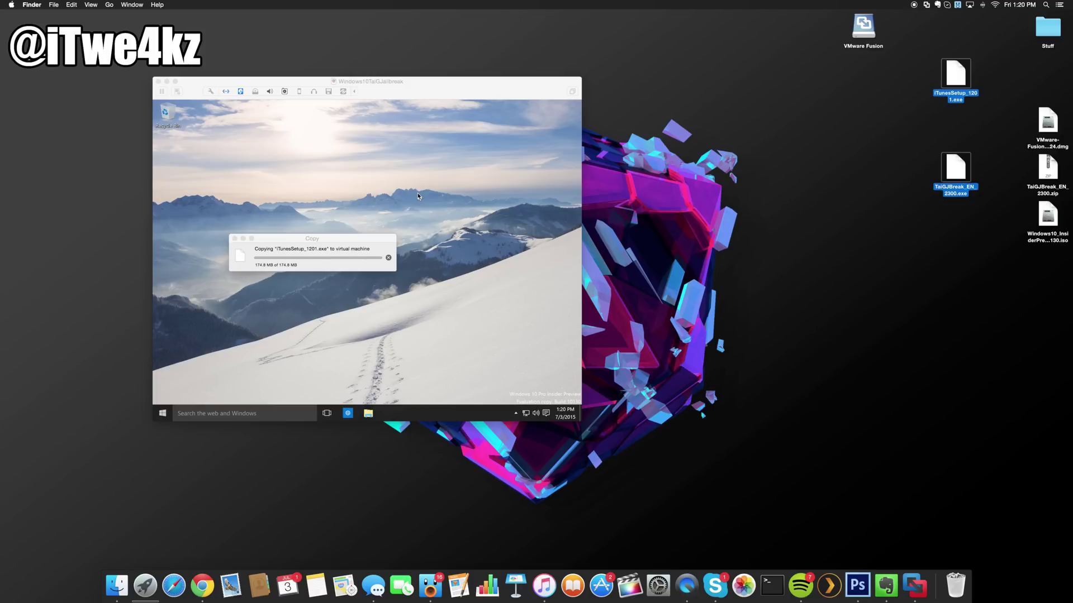
double_click(419, 196)
drag(414, 199, 190, 163)
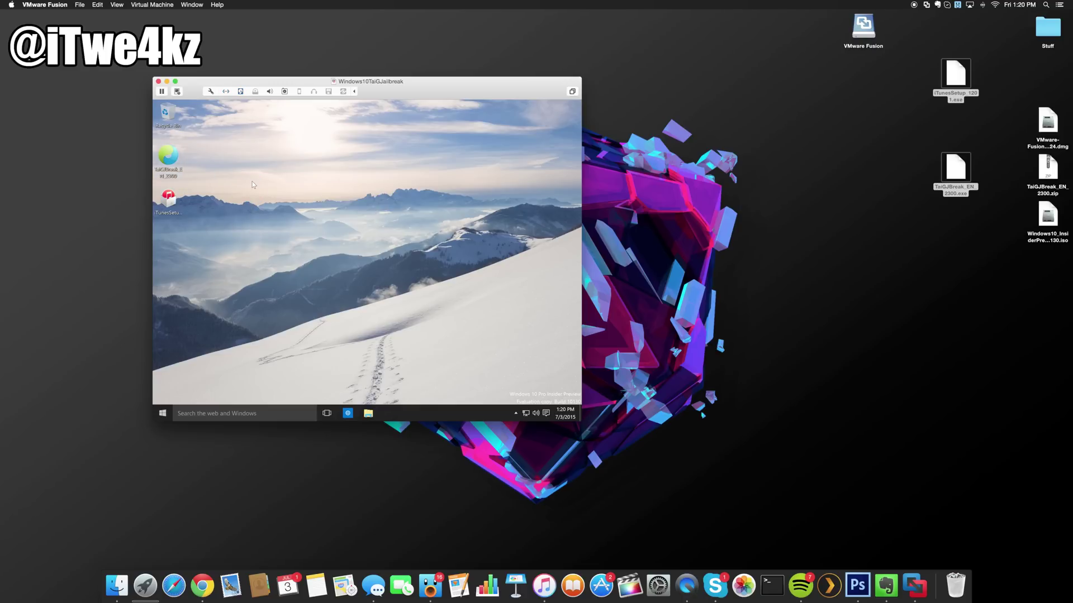
Step: Run the iTunes installer in Windows with the default installation options and allow it to make changes to the PC
click(170, 200)
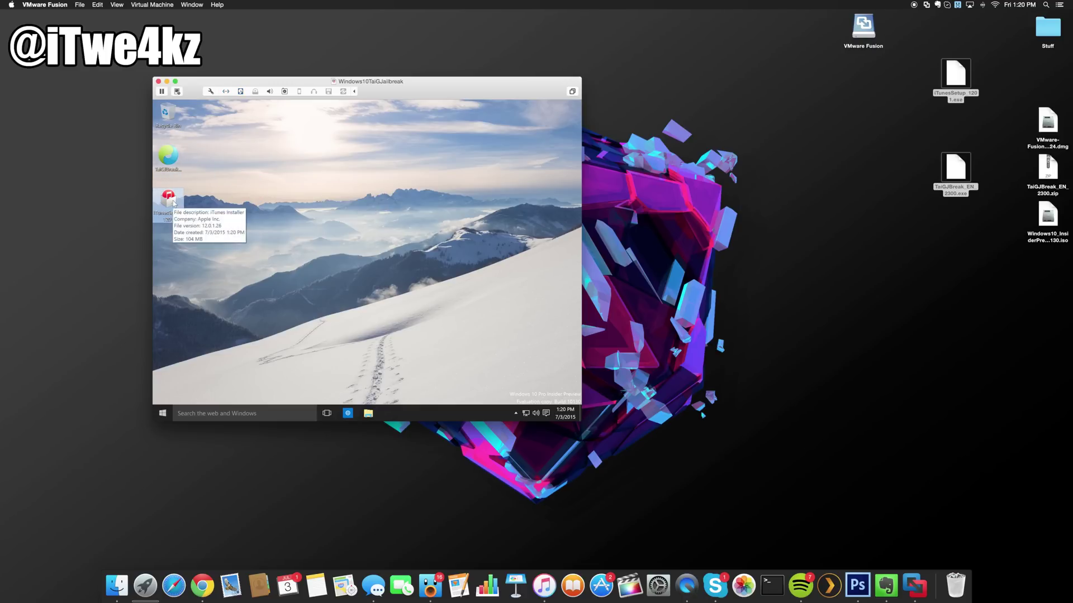
double_click(174, 203)
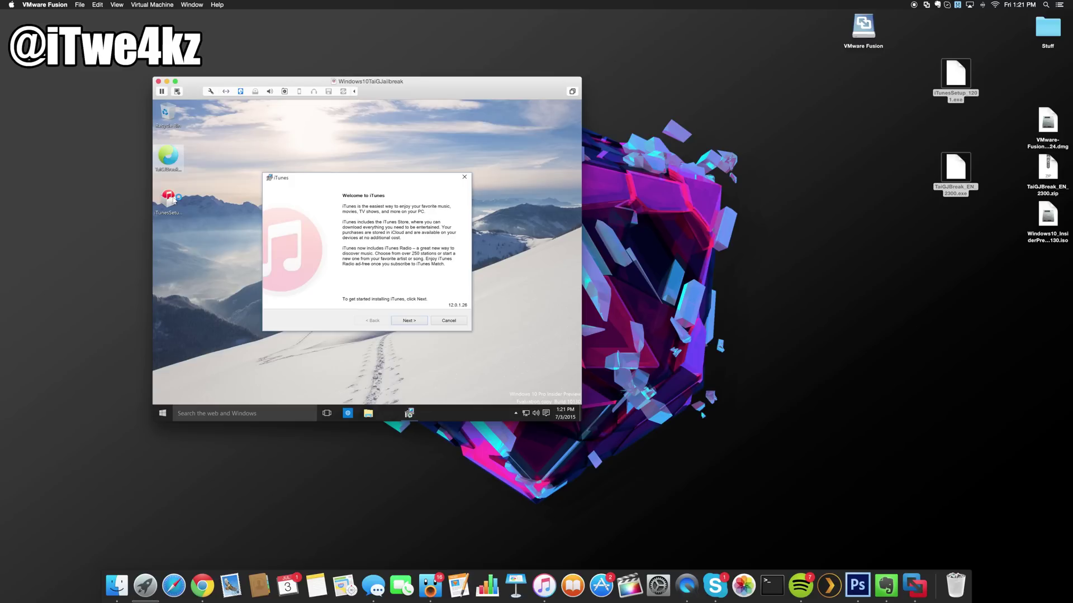
click(409, 320)
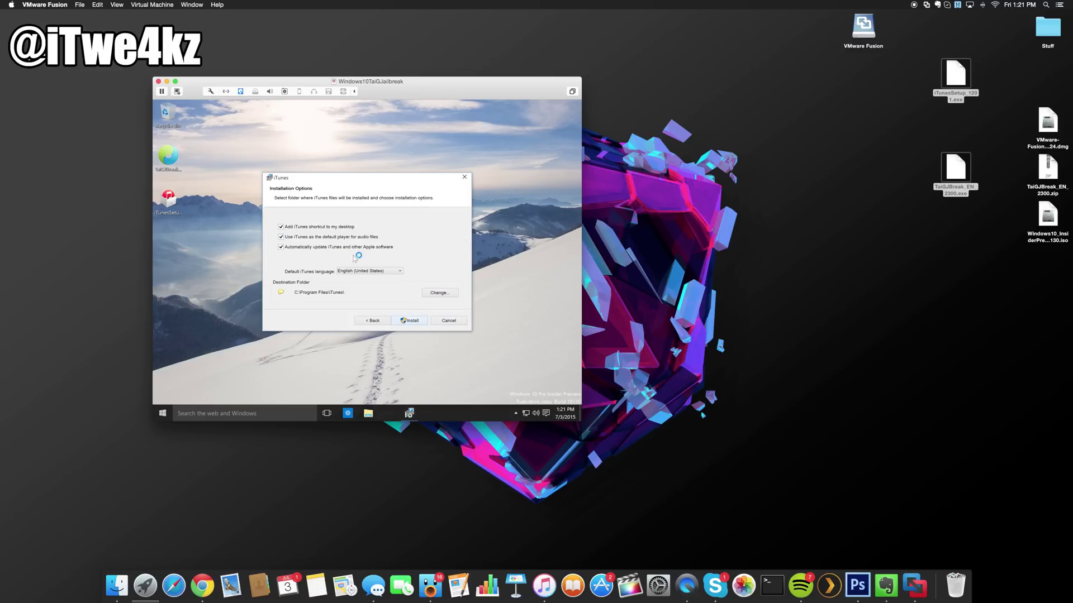
click(409, 321)
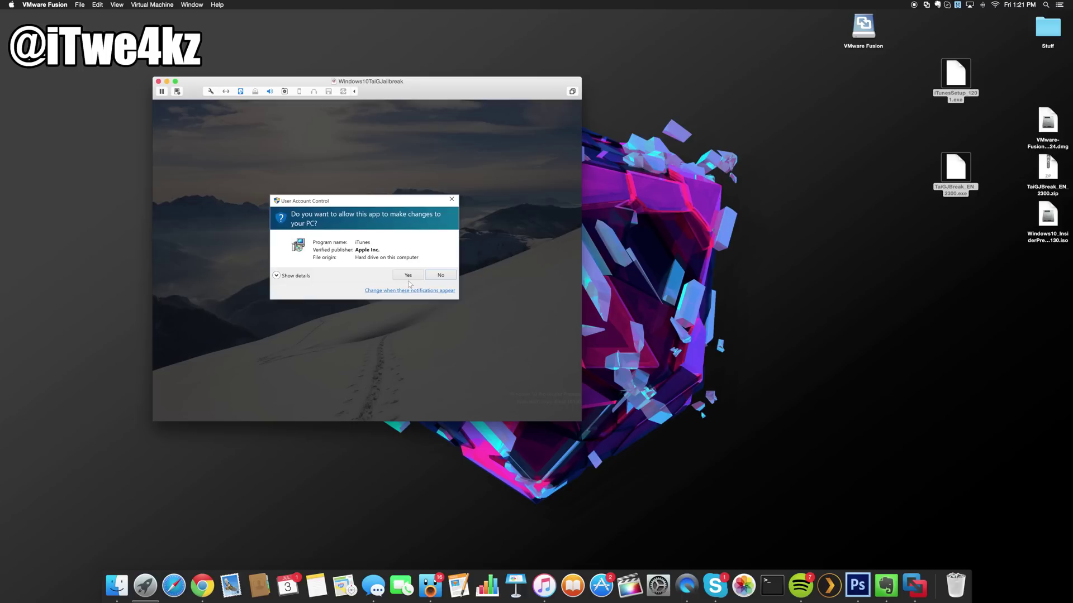
click(409, 278)
click(408, 276)
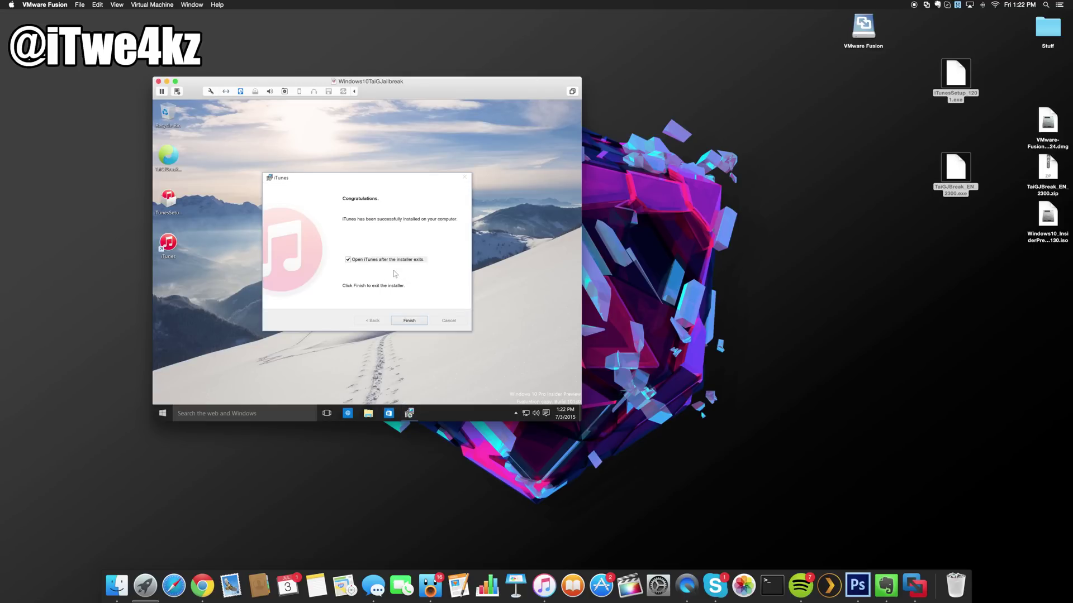
Step: Finish the iTunes installer with iTunes set to open on exit, and agree to the software license agreement
click(409, 321)
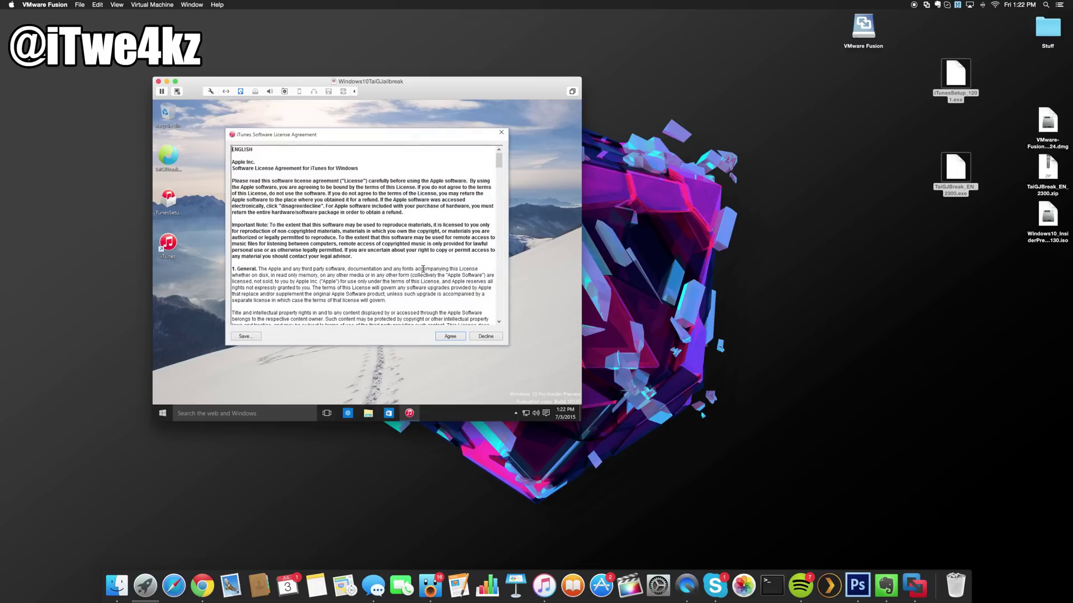
click(446, 337)
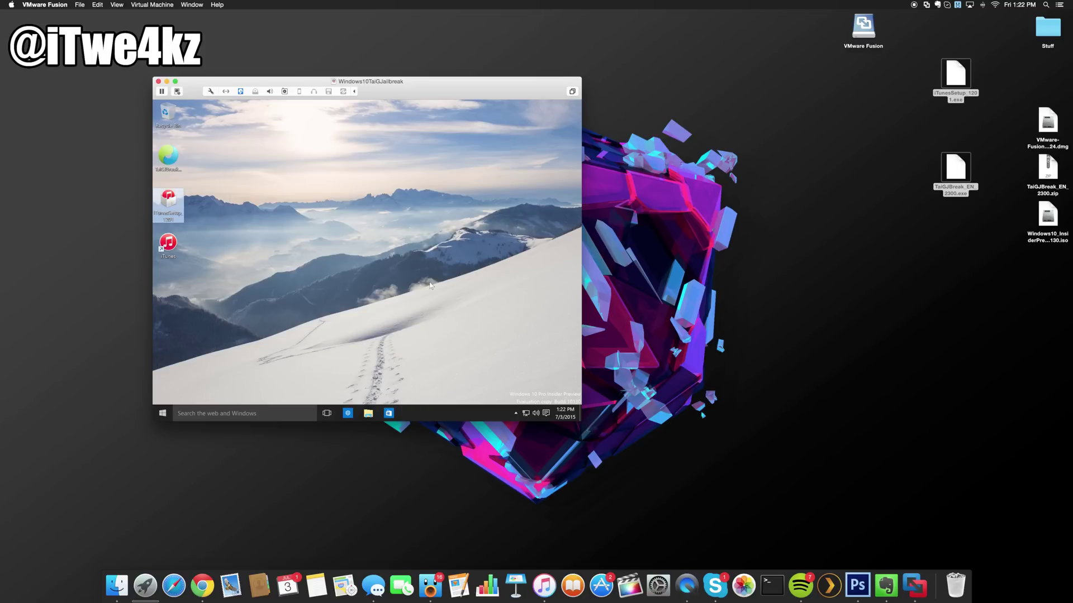
click(430, 285)
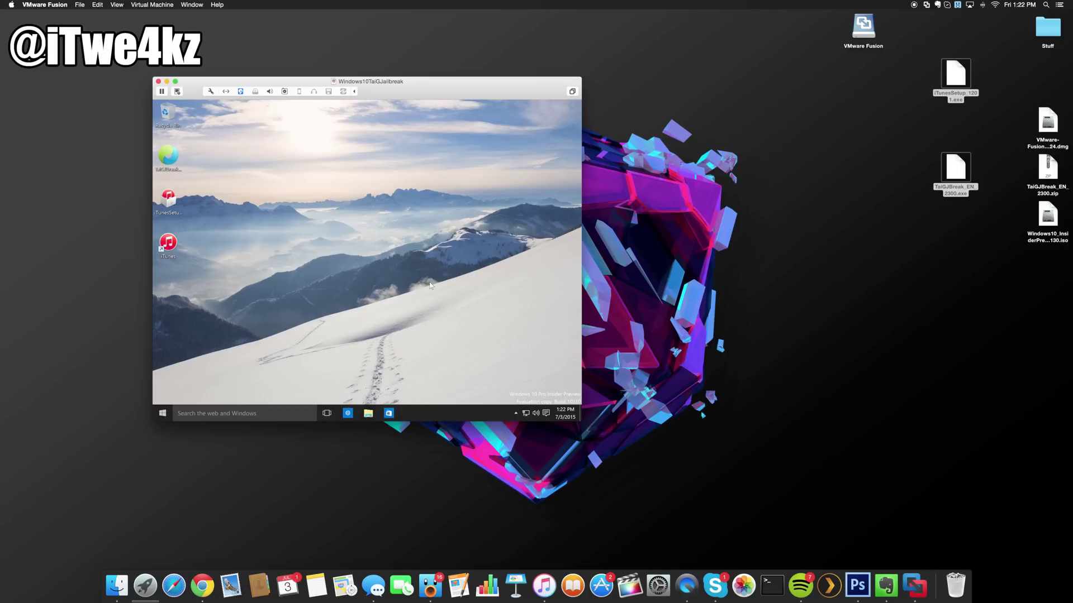